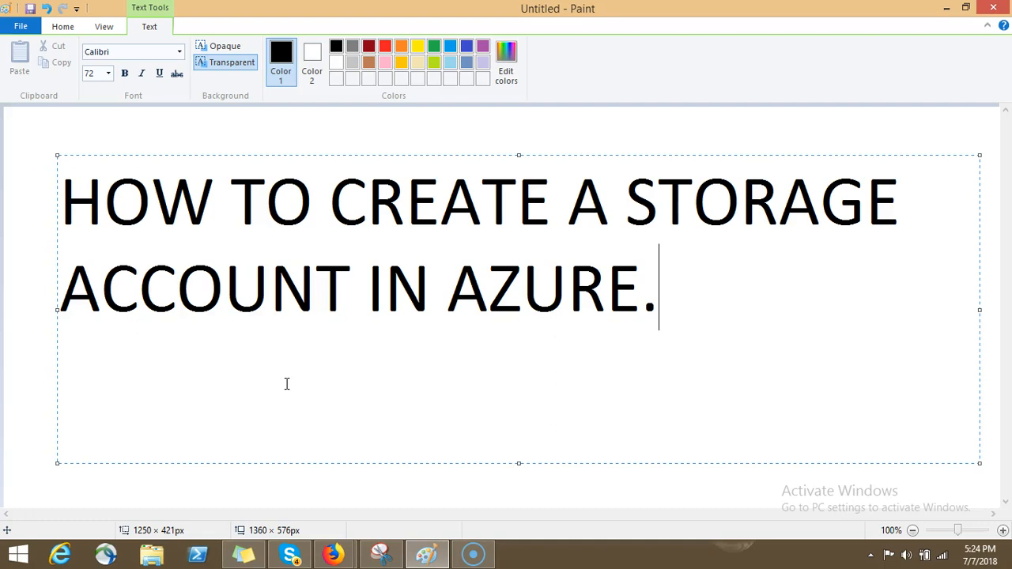
pyautogui.moveTo(66, 178); pyautogui.dragTo(683, 289)
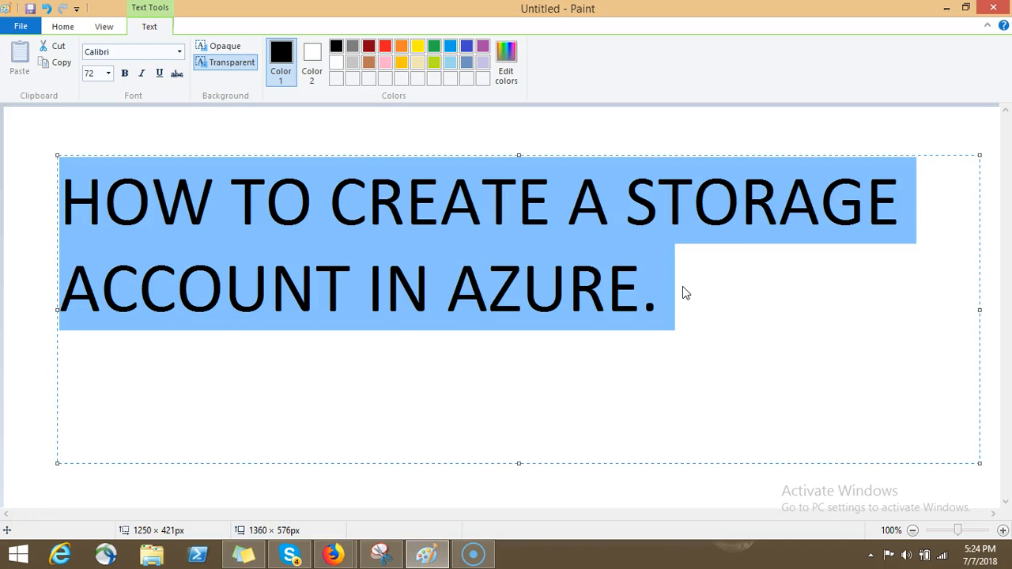
pyautogui.click(688, 299)
pyautogui.moveTo(690, 299); pyautogui.dragTo(70, 188)
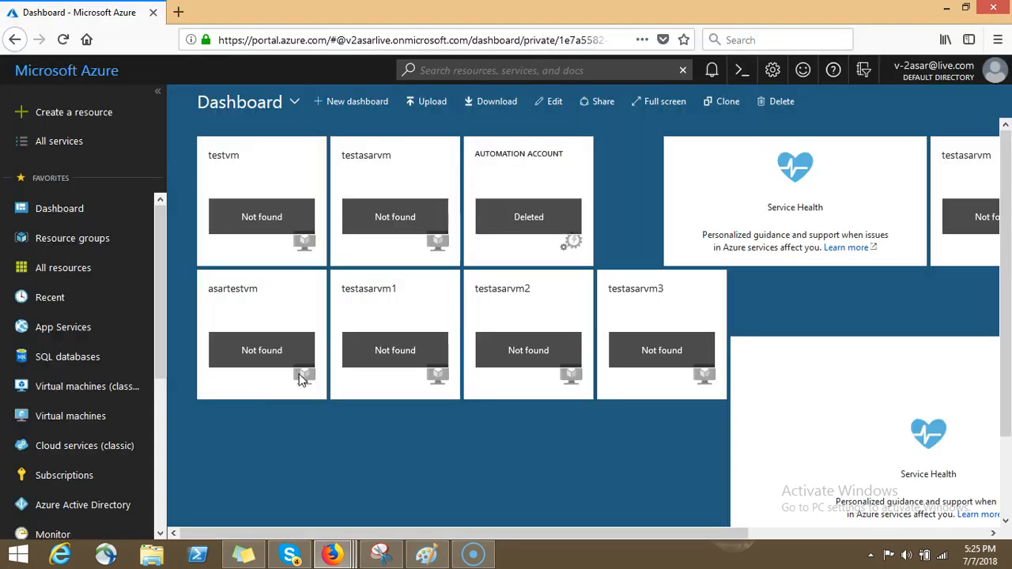
# Step: Start creating a new resource in the Azure portal and search the Marketplace for "storage"
pyautogui.moveTo(559, 306)
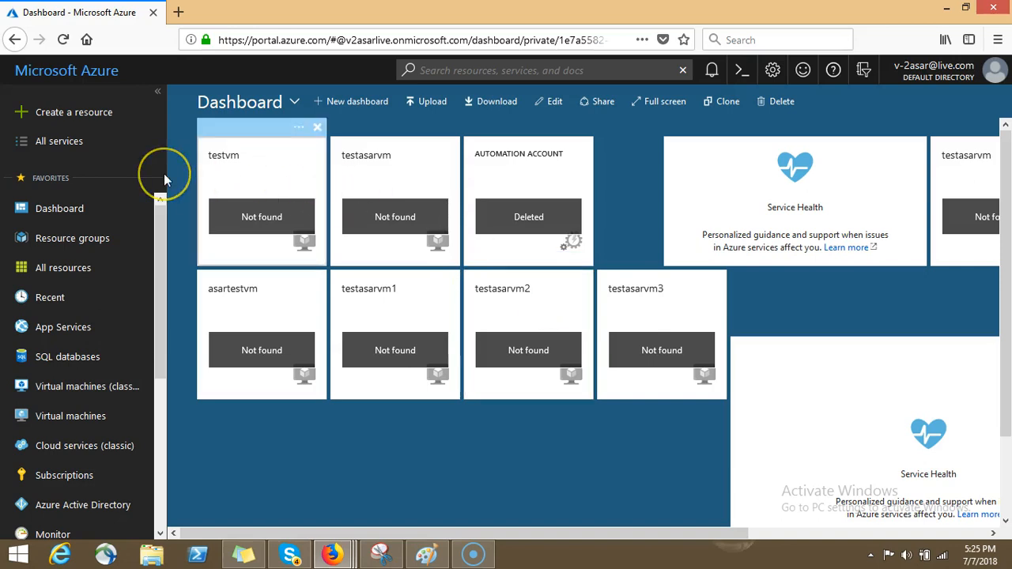
pyautogui.click(79, 123)
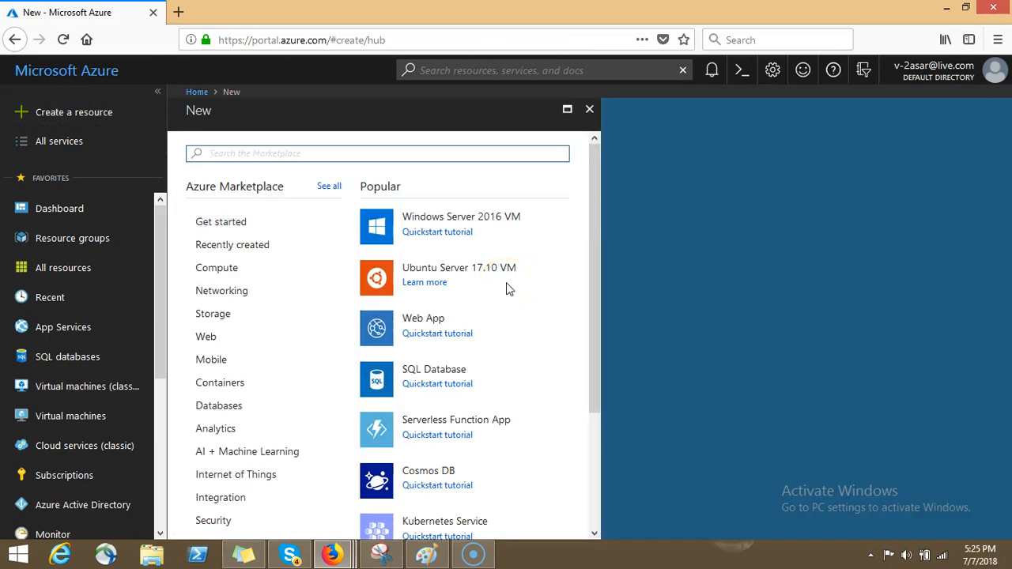
pyautogui.click(229, 317)
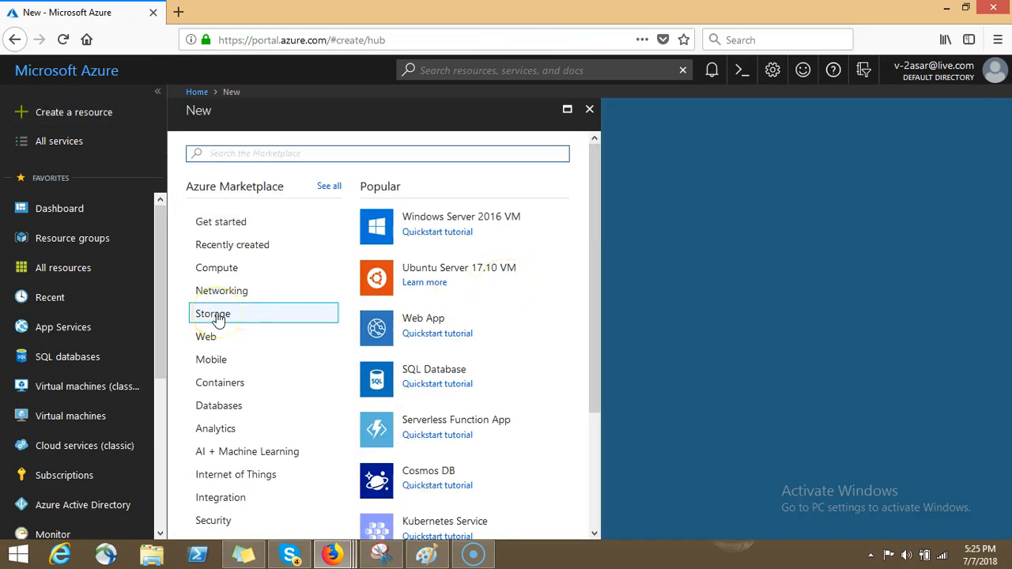
pyautogui.click(261, 152)
pyautogui.write('S')
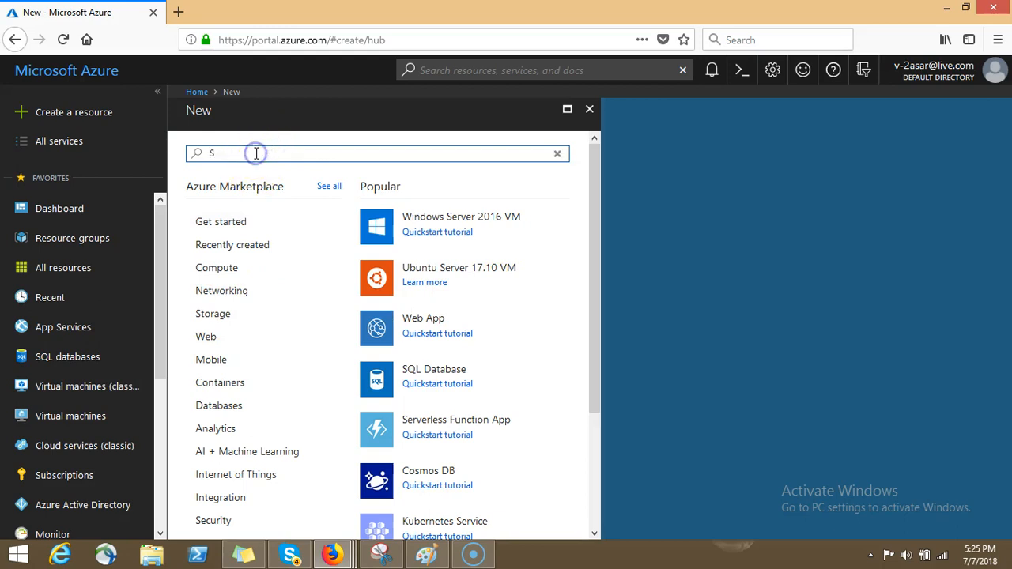
pyautogui.write('TO')
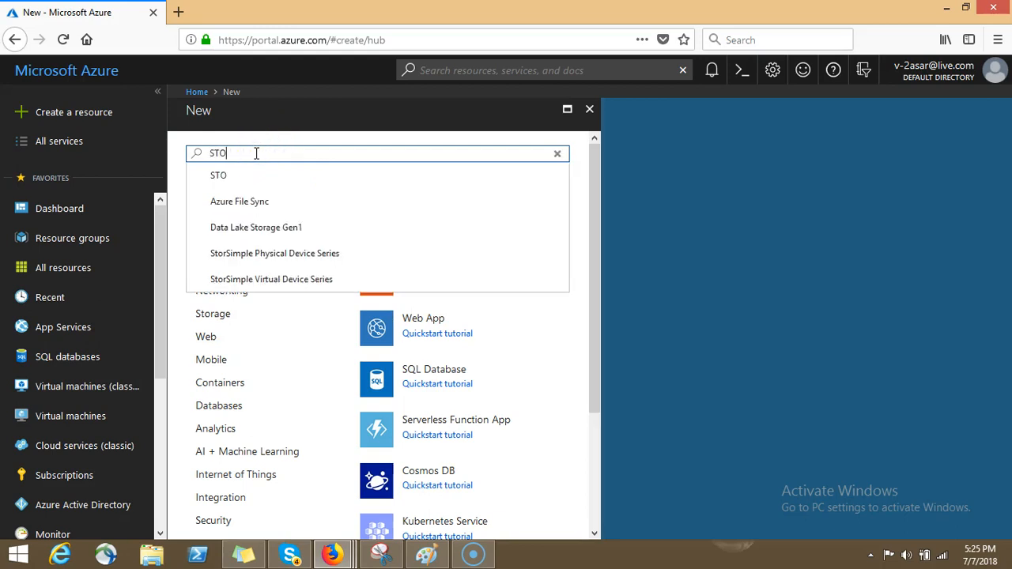
pyautogui.write('rage')
pyautogui.click(234, 172)
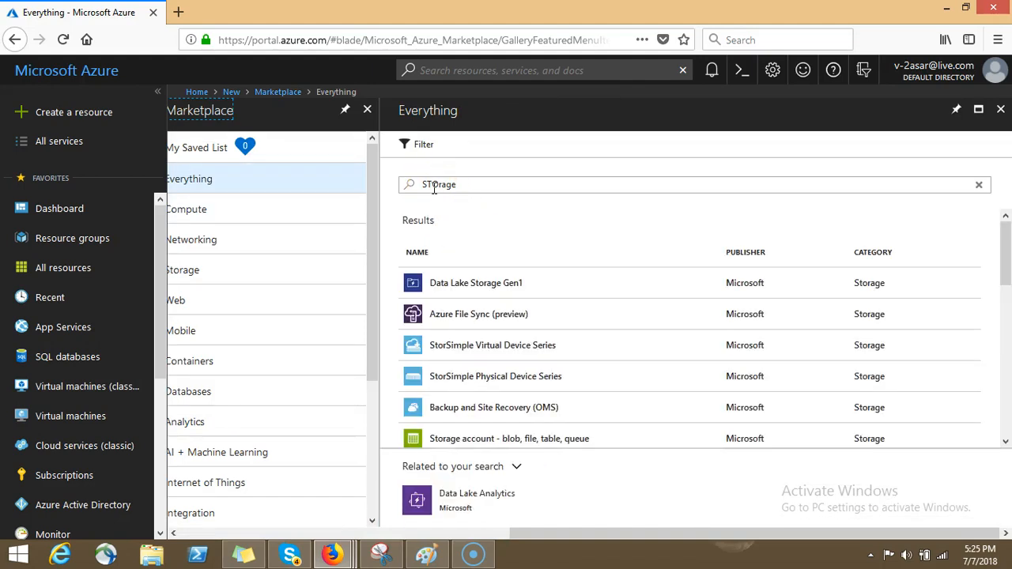
# Step: Open the "Storage account - blob, file, table, queue" offering from the results and start creating it
pyautogui.click(456, 184)
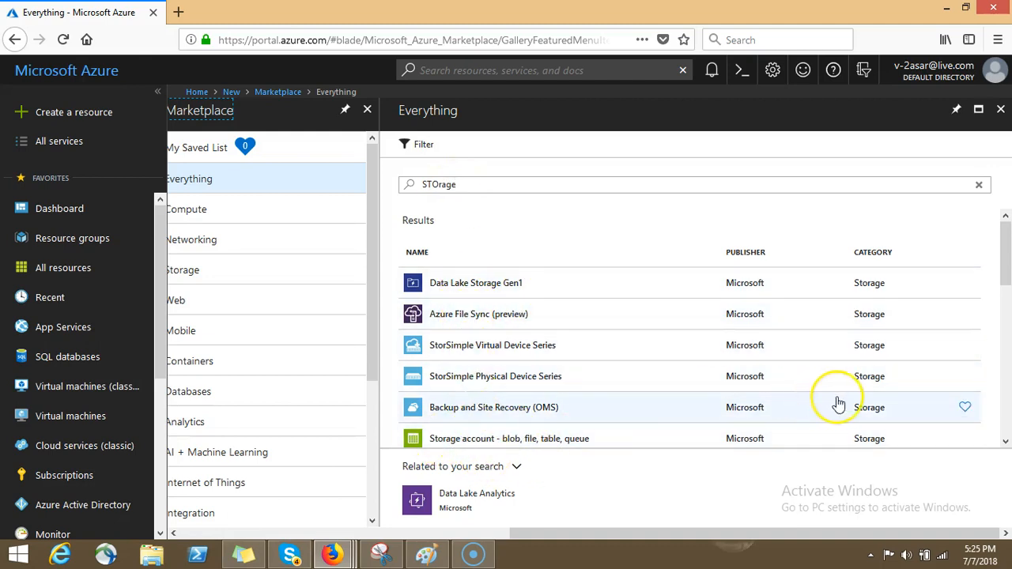
pyautogui.click(1005, 441)
pyautogui.click(1006, 441)
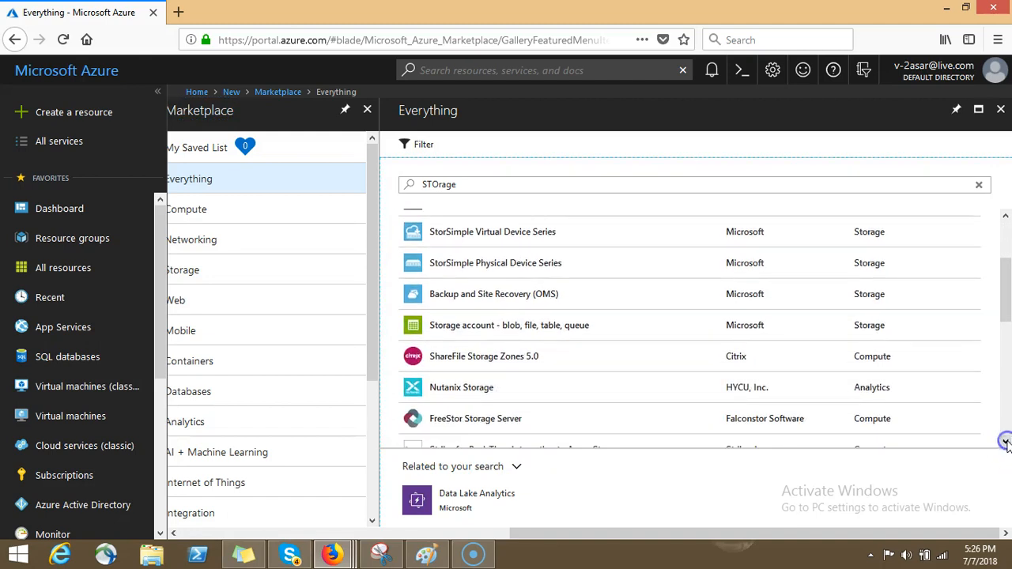
pyautogui.click(560, 335)
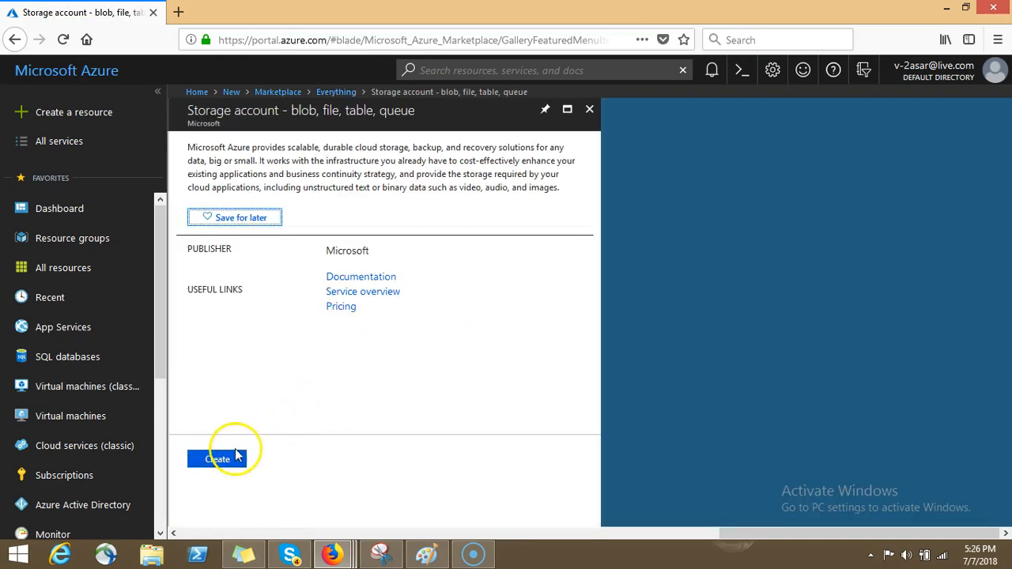
pyautogui.click(234, 456)
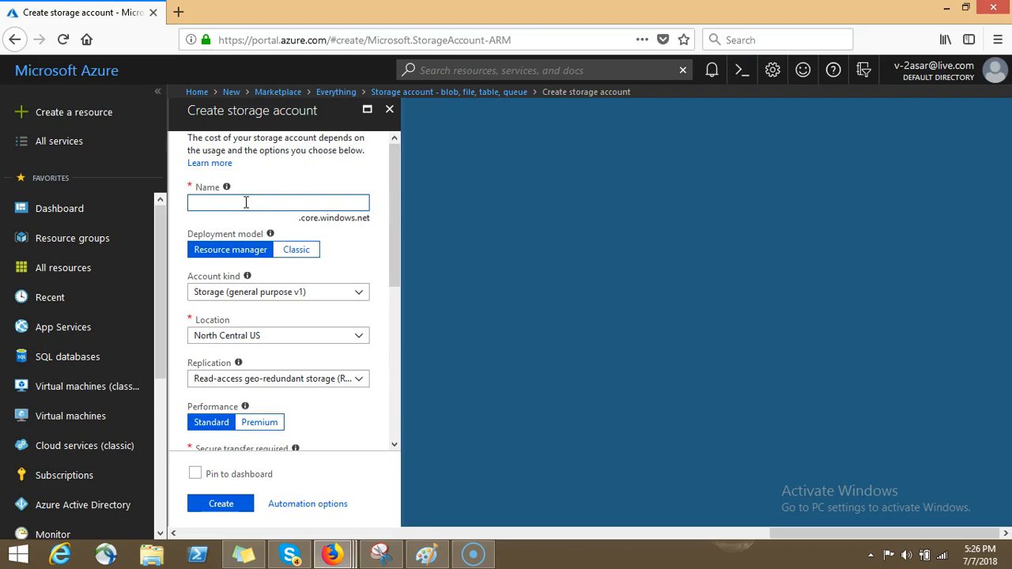
# Step: Name the storage account testasar and choose the Resource manager deployment model
pyautogui.write('testasar')
pyautogui.click(255, 202)
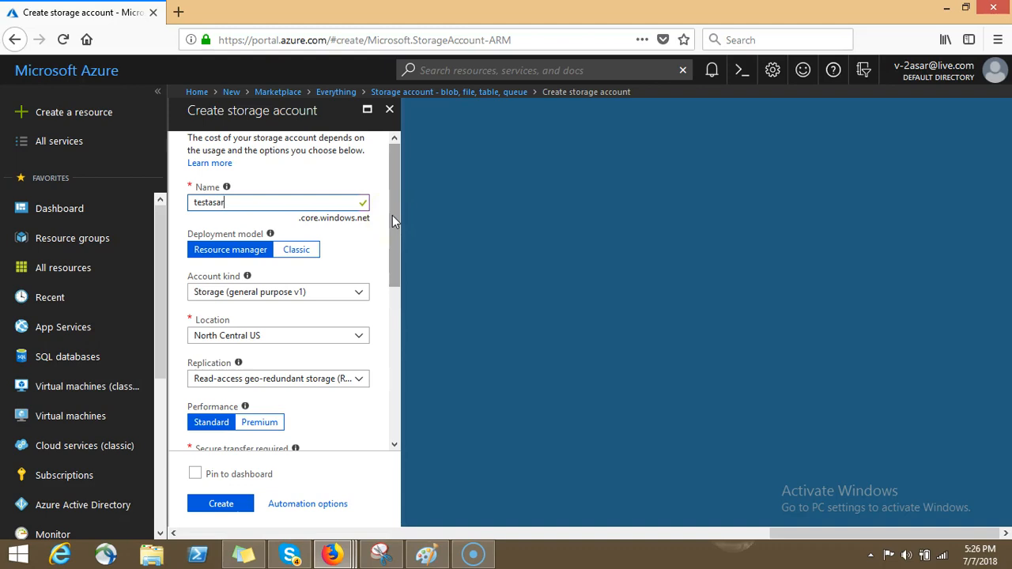
pyautogui.scroll(-1, 392, 215)
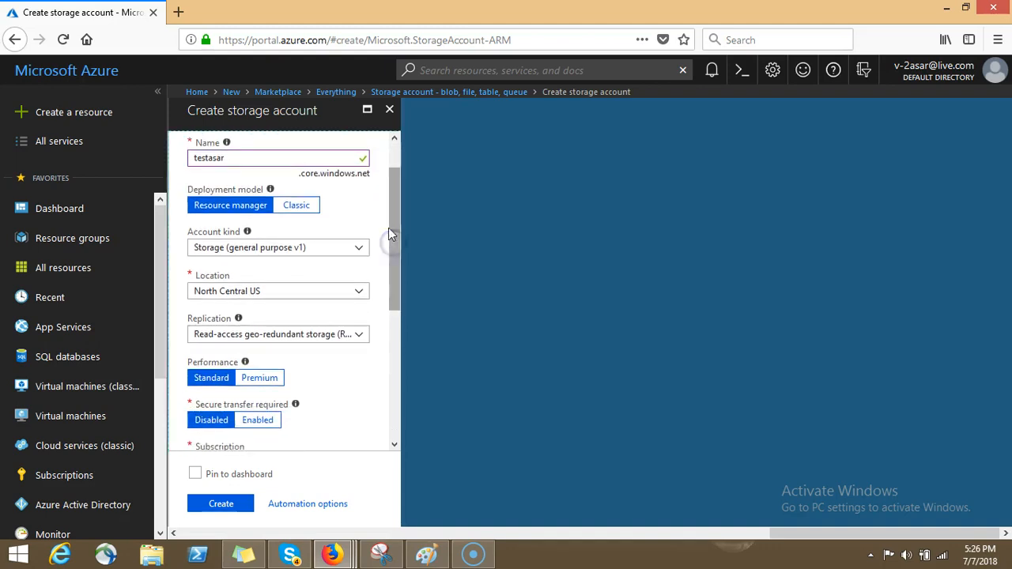
pyautogui.click(303, 209)
pyautogui.click(251, 210)
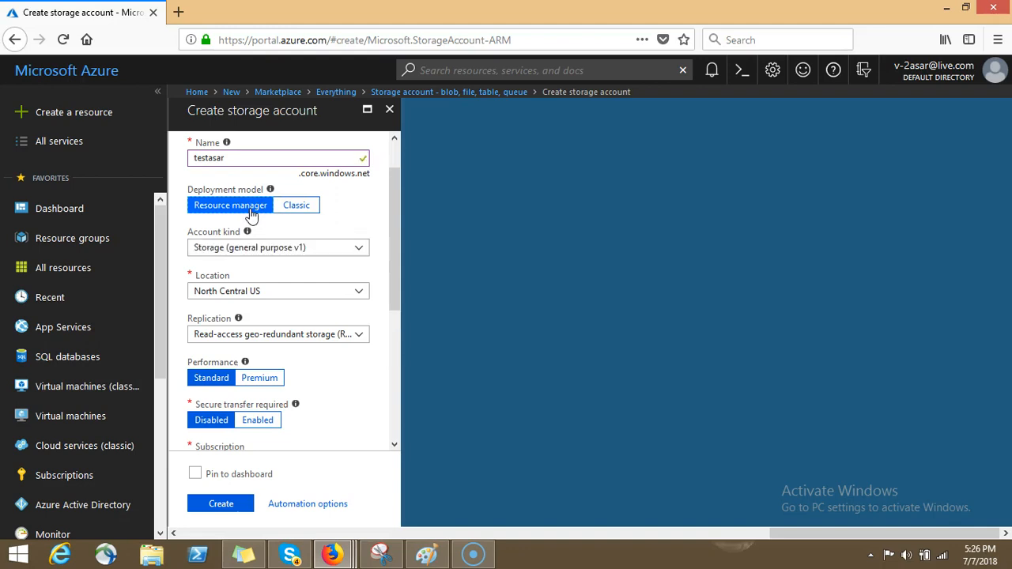
# Step: Choose Storage (general purpose v1) as the account kind
pyautogui.click(304, 251)
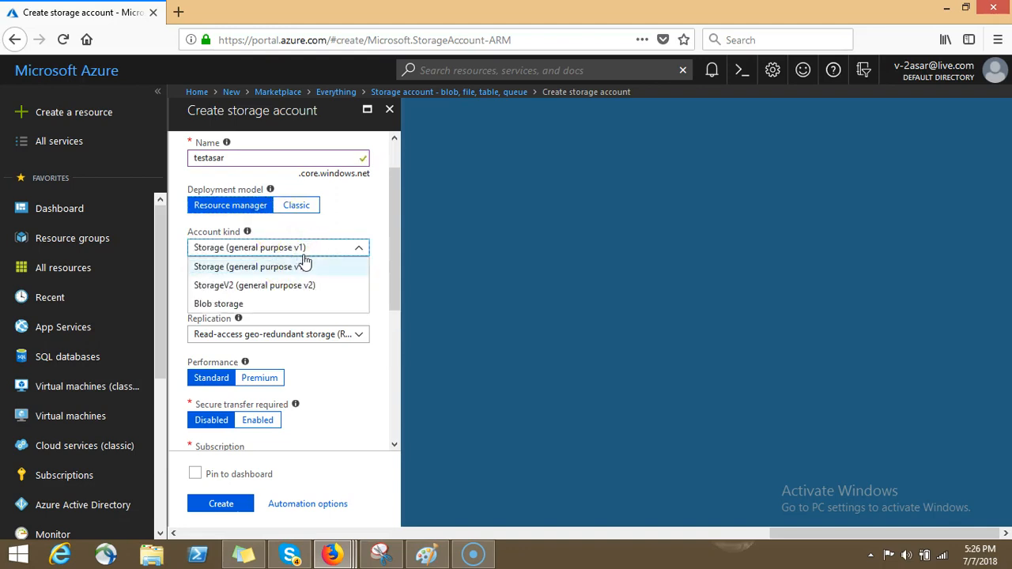
pyautogui.click(304, 269)
pyautogui.moveTo(396, 245); pyautogui.dragTo(395, 264)
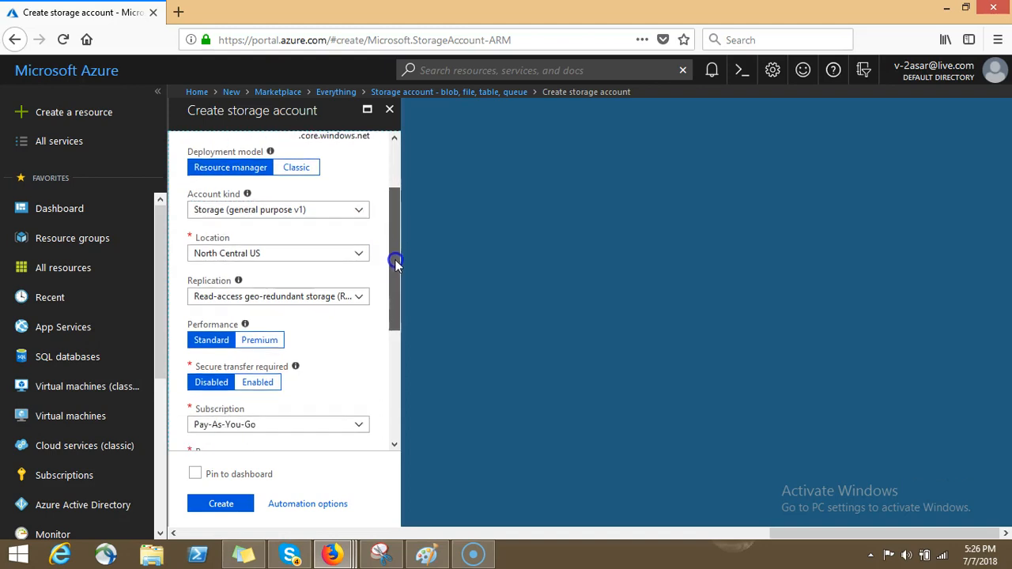
pyautogui.click(356, 210)
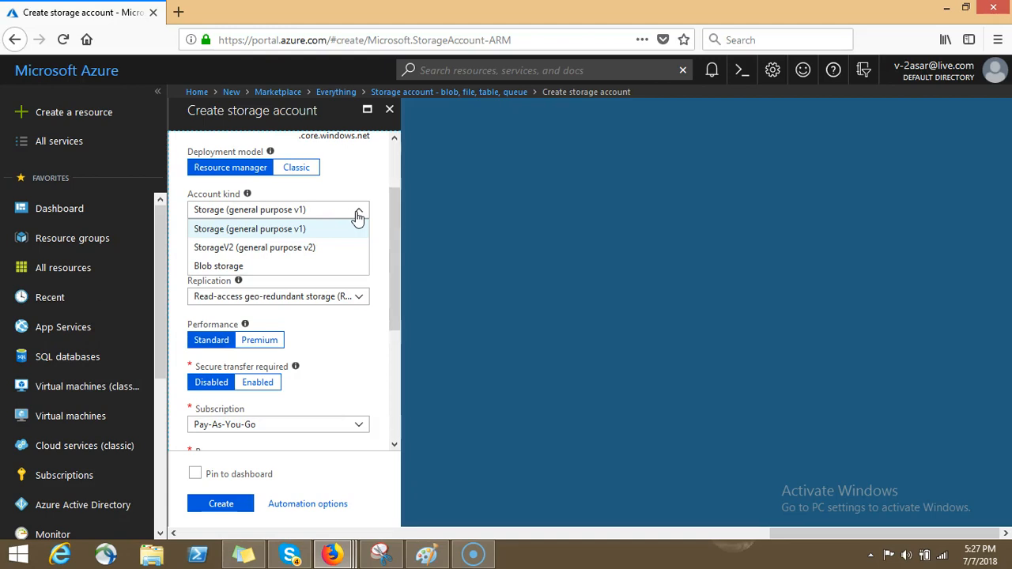
pyautogui.click(358, 217)
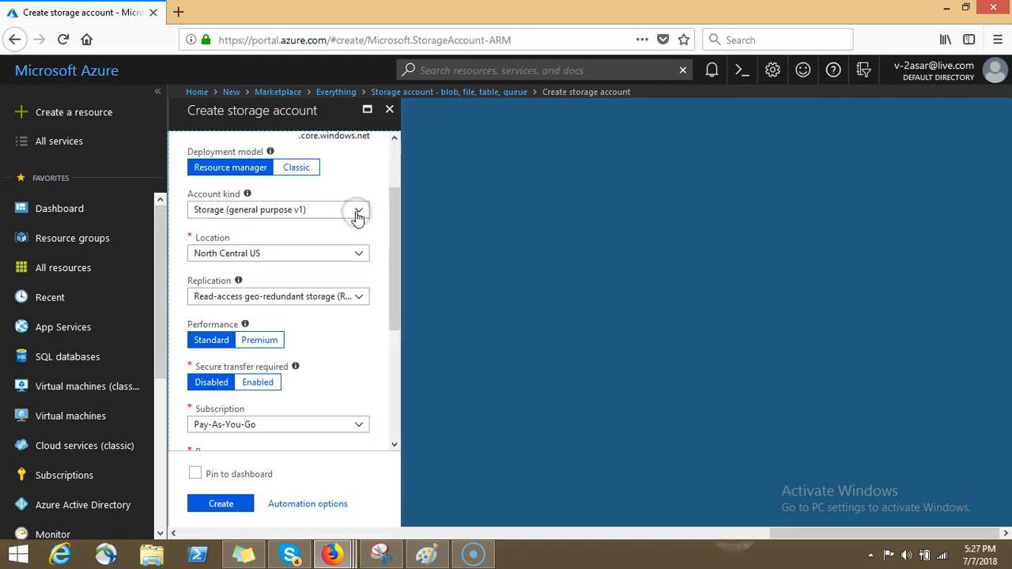
# Step: Filter the storage account's locations by "india" and choose Central India
pyautogui.click(355, 256)
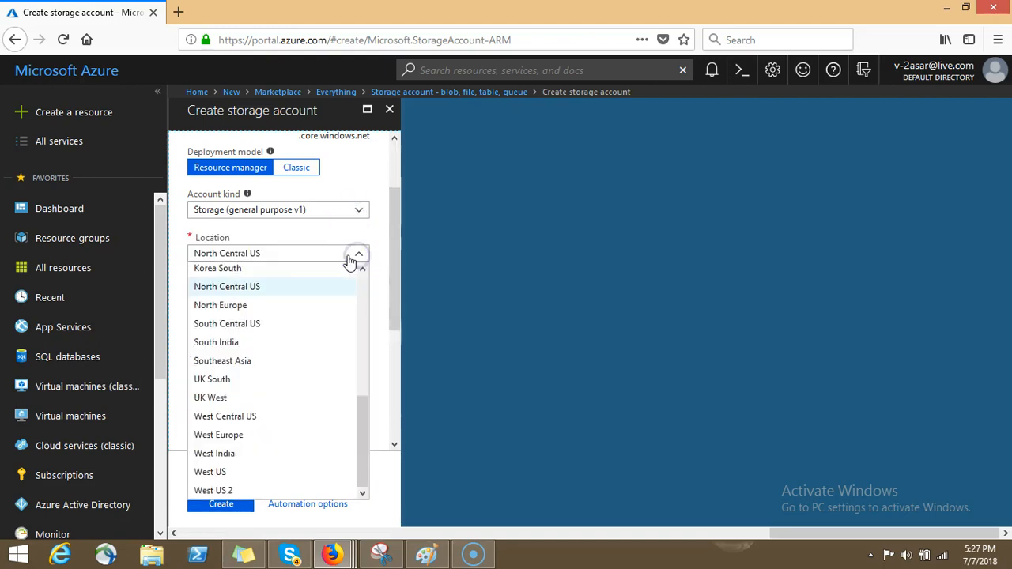
pyautogui.click(314, 253)
pyautogui.write('india')
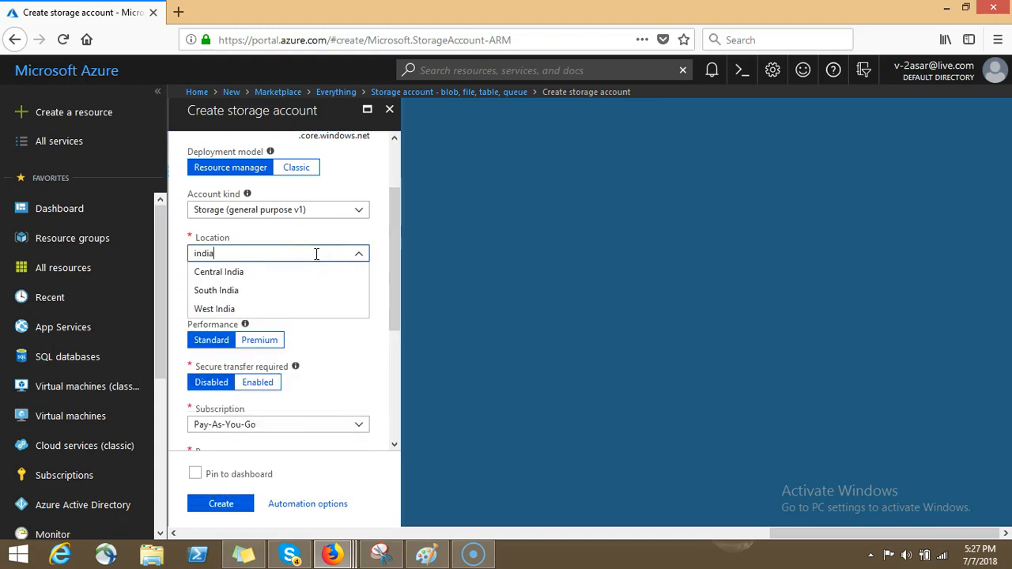
pyautogui.click(270, 272)
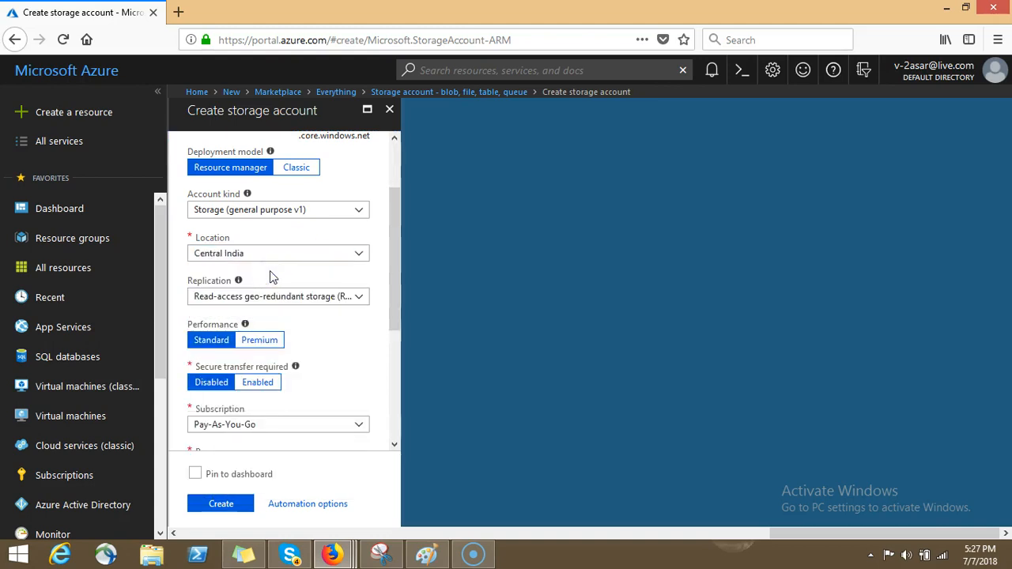
# Step: Set the storage account's replication to Locally-redundant storage (LRS)
pyautogui.moveTo(393, 258); pyautogui.dragTo(366, 272)
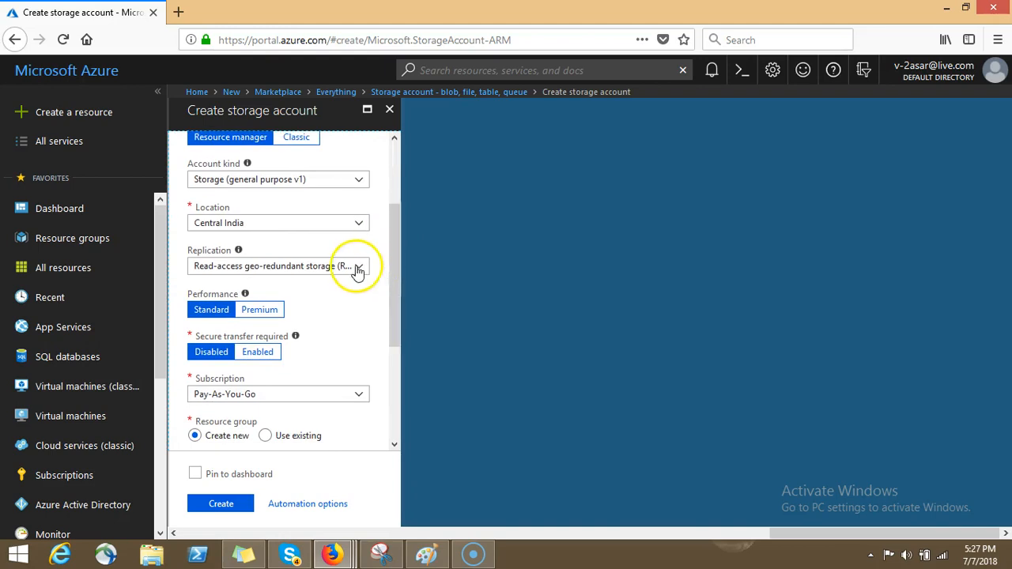
pyautogui.click(357, 267)
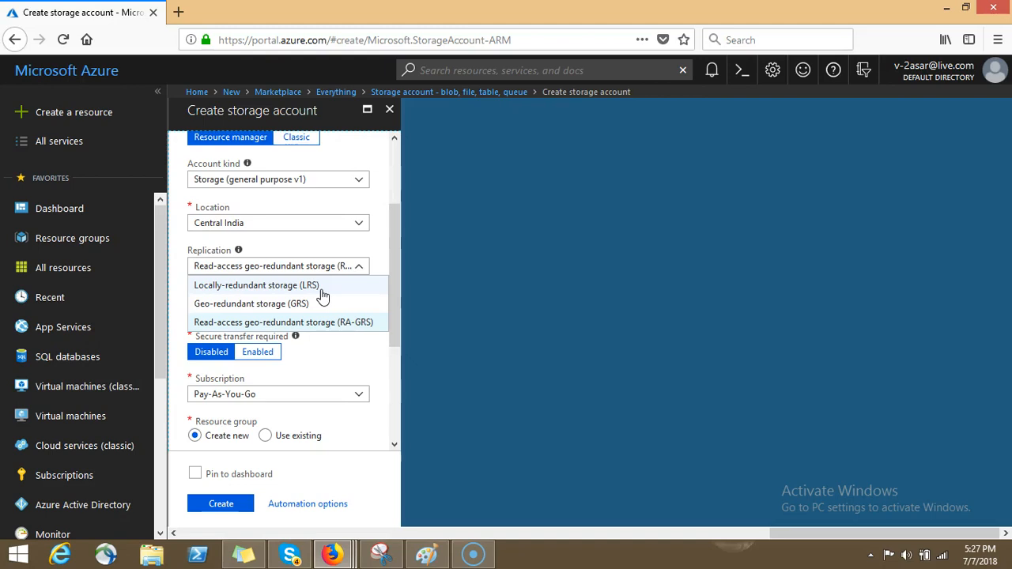
pyautogui.click(323, 324)
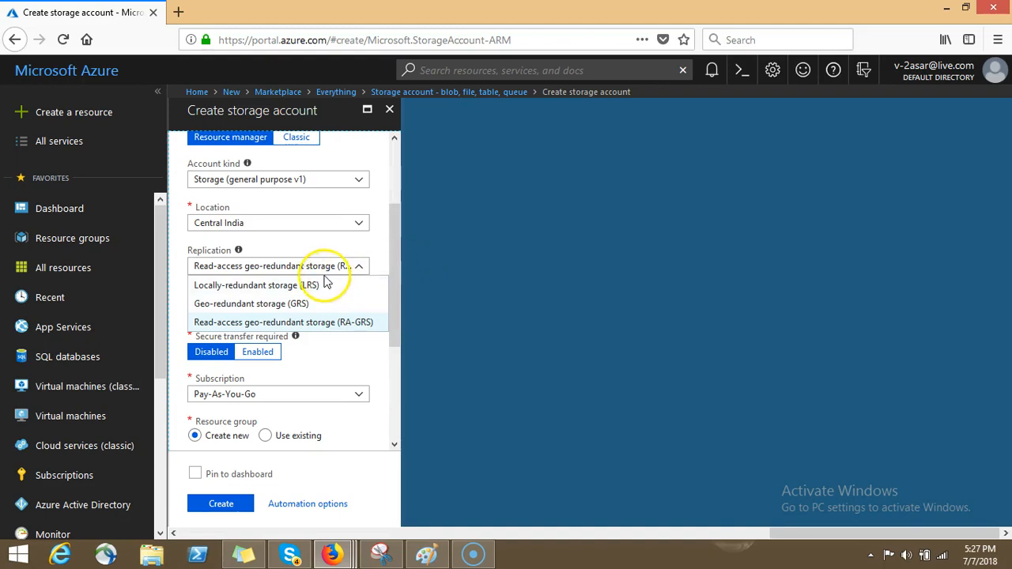
pyautogui.click(294, 286)
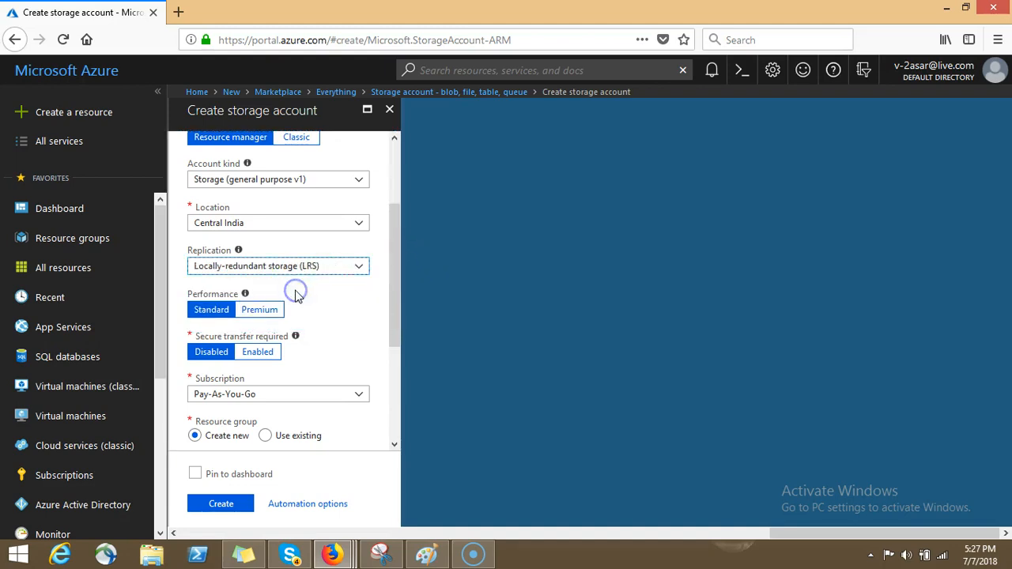
# Step: Set the performance tier to Premium, leaving secure transfer disabled
pyautogui.scroll(-1, 398, 276)
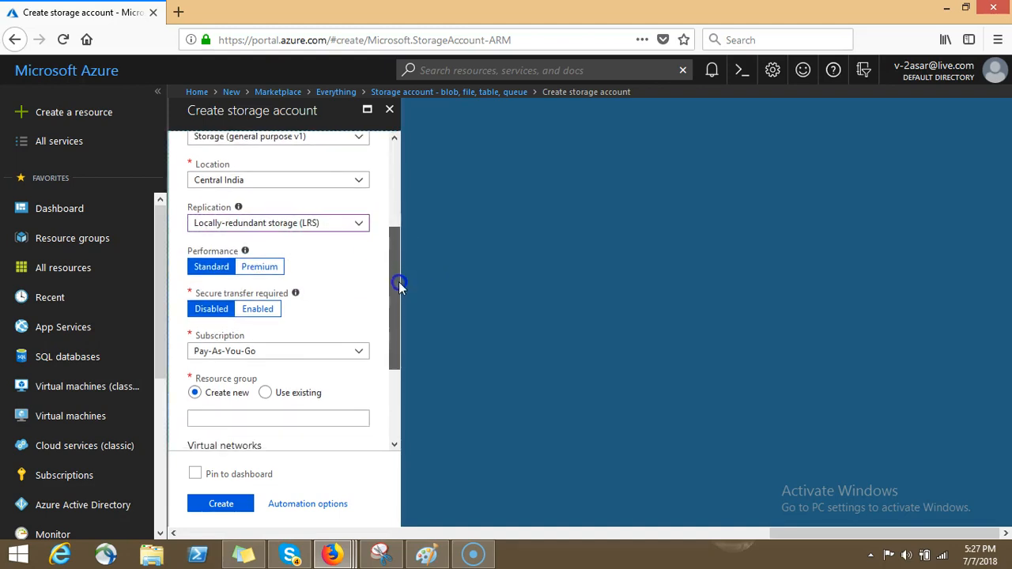
pyautogui.click(266, 269)
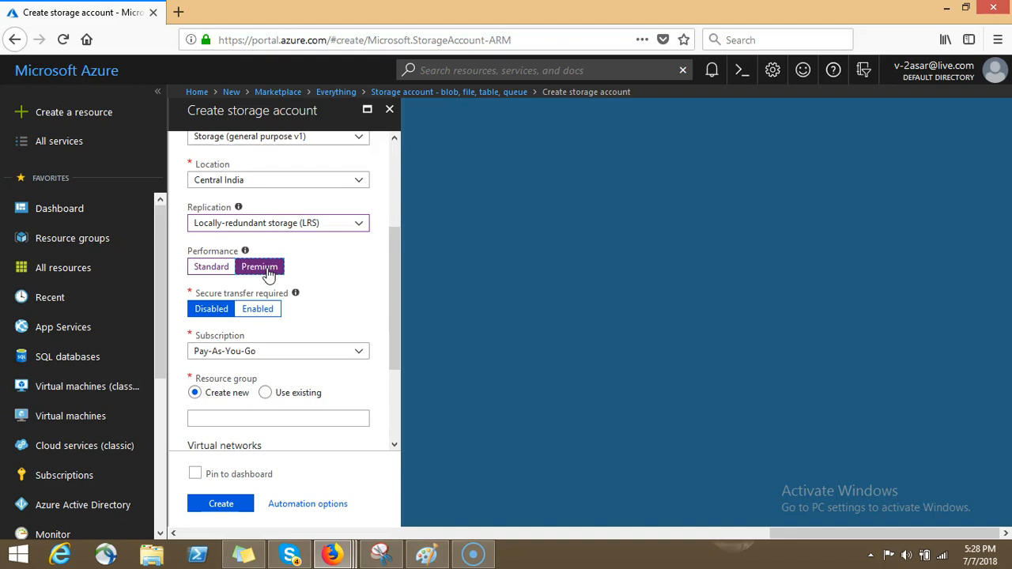
pyautogui.moveTo(391, 267); pyautogui.dragTo(395, 297)
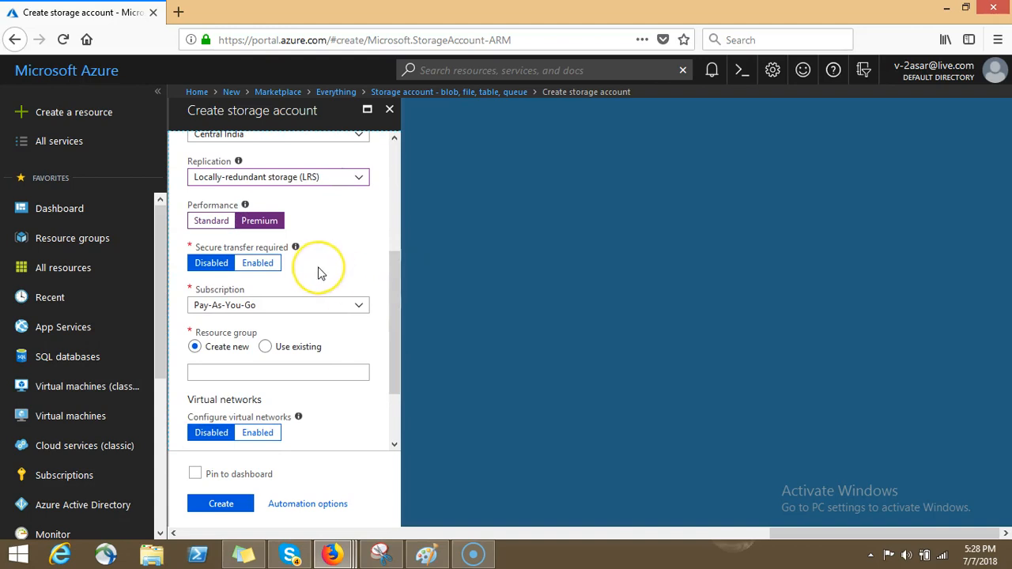
pyautogui.click(296, 249)
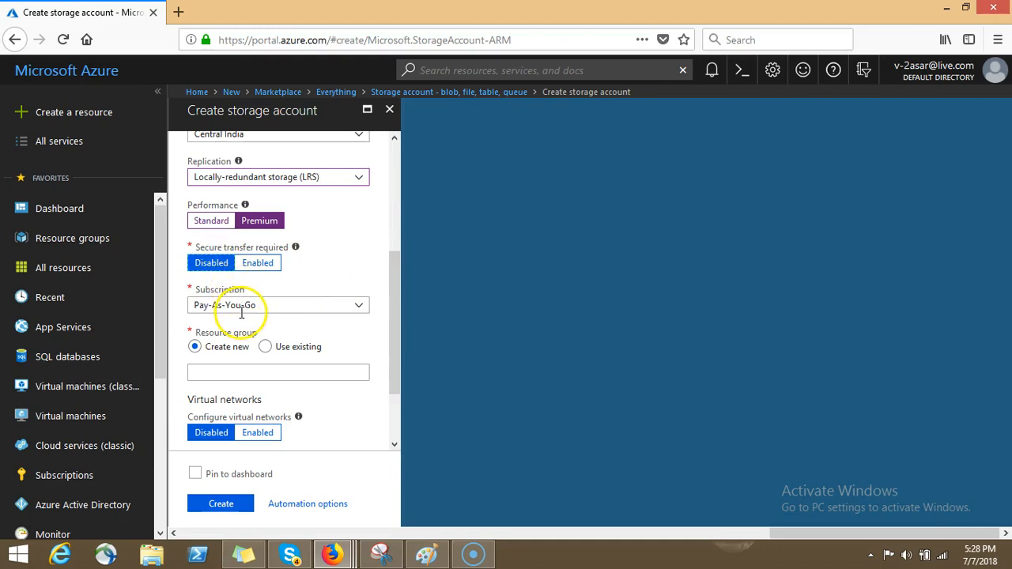
# Step: Keep the Pay-As-You-Go subscription and enter testasarrg as the new resource group for the storage account
pyautogui.click(360, 308)
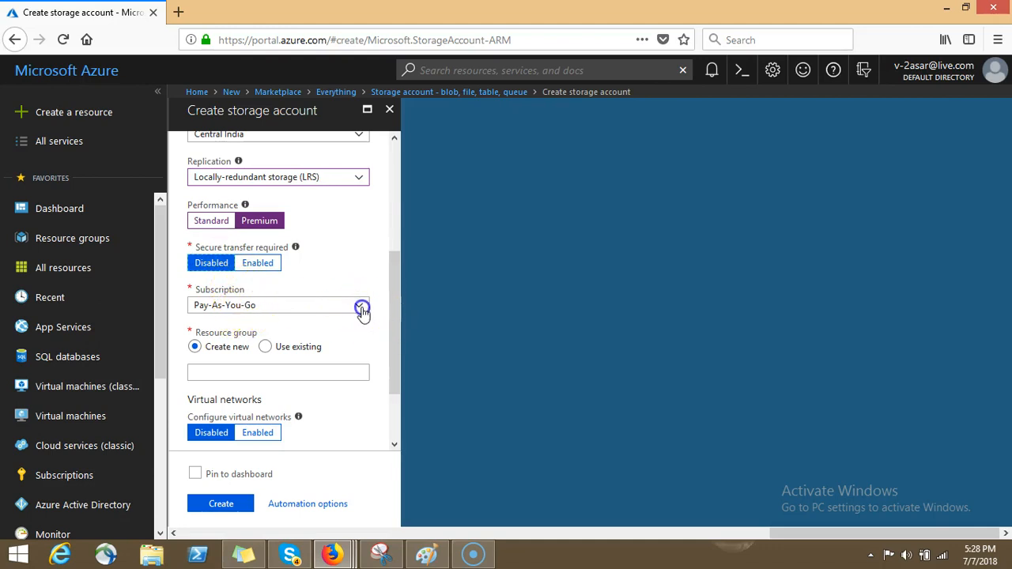
pyautogui.click(360, 308)
pyautogui.click(288, 373)
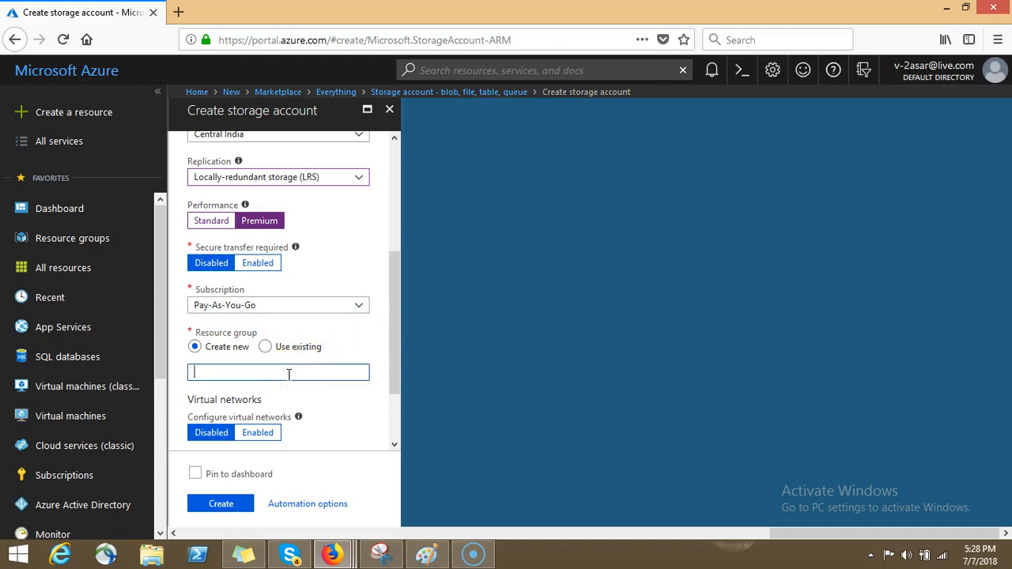
pyautogui.write('testasarrg')
# Step: Leave virtual network configuration disabled and submit the storage account for deployment
pyautogui.moveTo(393, 299); pyautogui.dragTo(401, 378)
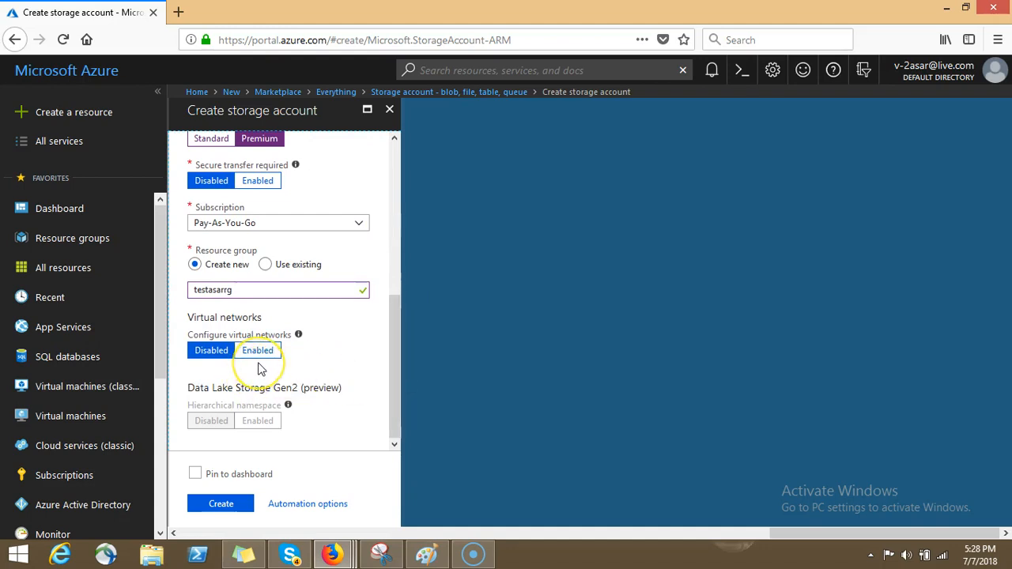
pyautogui.click(197, 475)
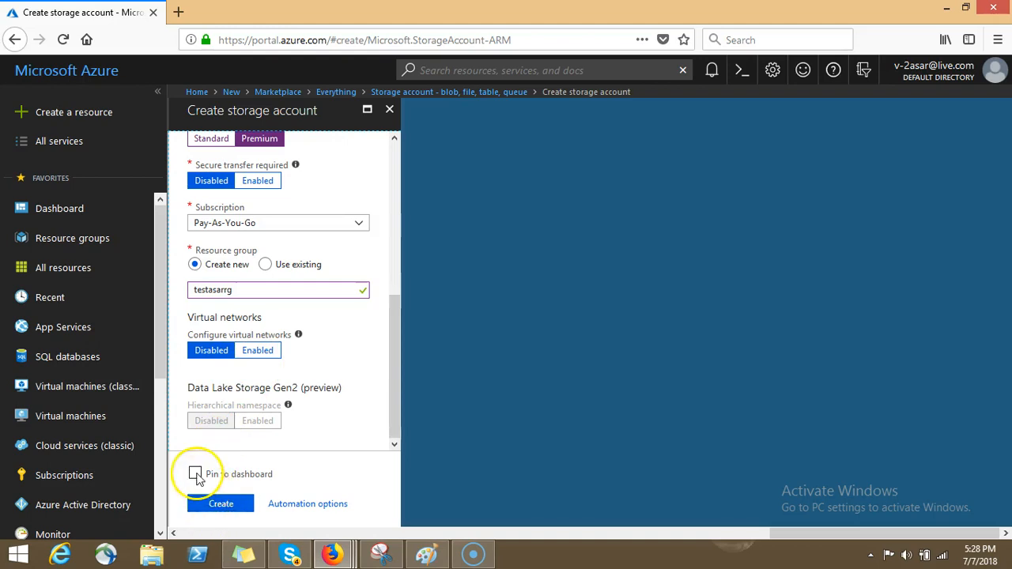
pyautogui.click(215, 509)
pyautogui.click(215, 509)
pyautogui.click(350, 373)
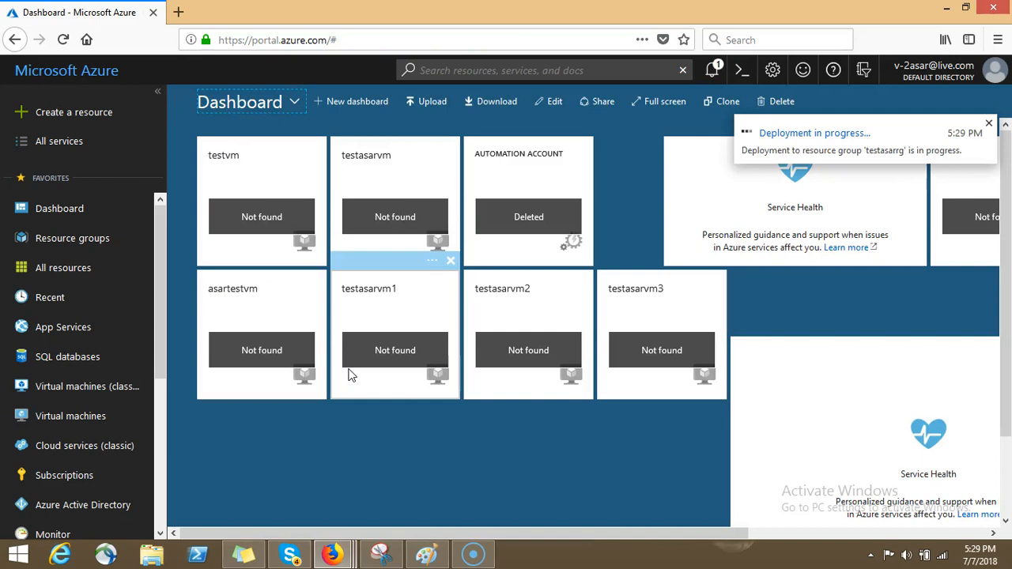
# Step: Go to the testasar storage account from its deployment notification and close the notifications
pyautogui.click(253, 409)
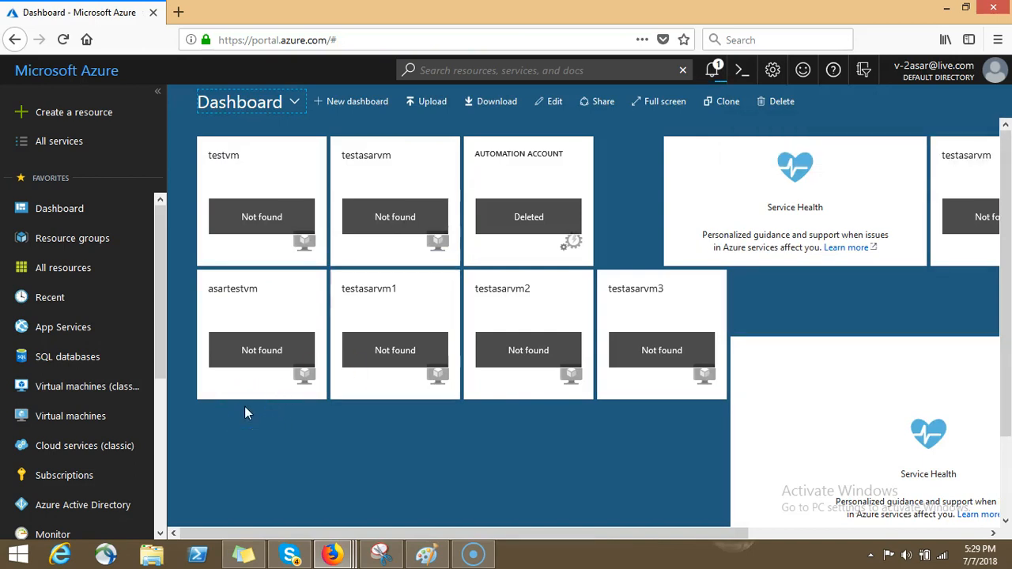
pyautogui.click(37, 508)
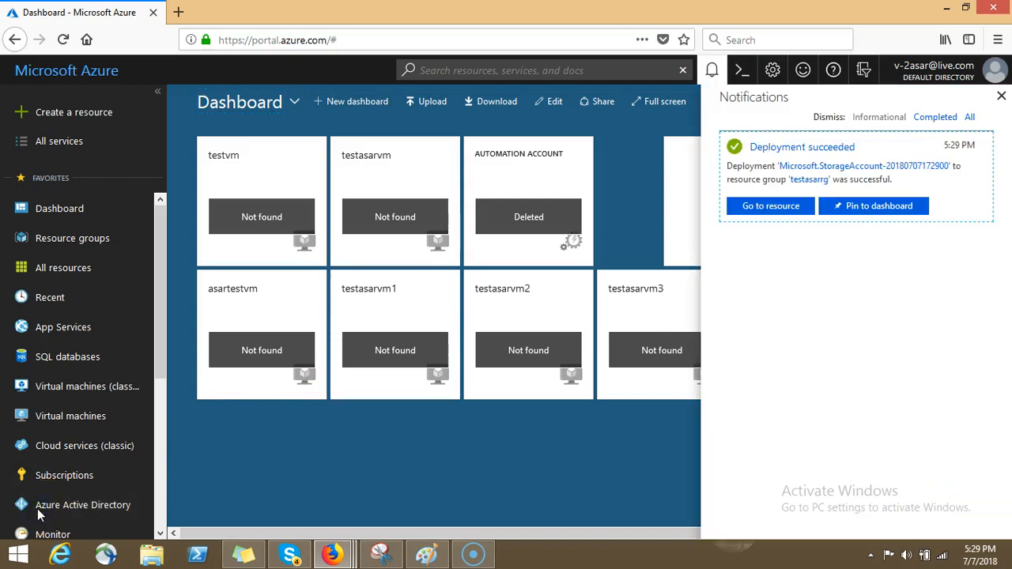
pyautogui.click(362, 505)
pyautogui.click(743, 215)
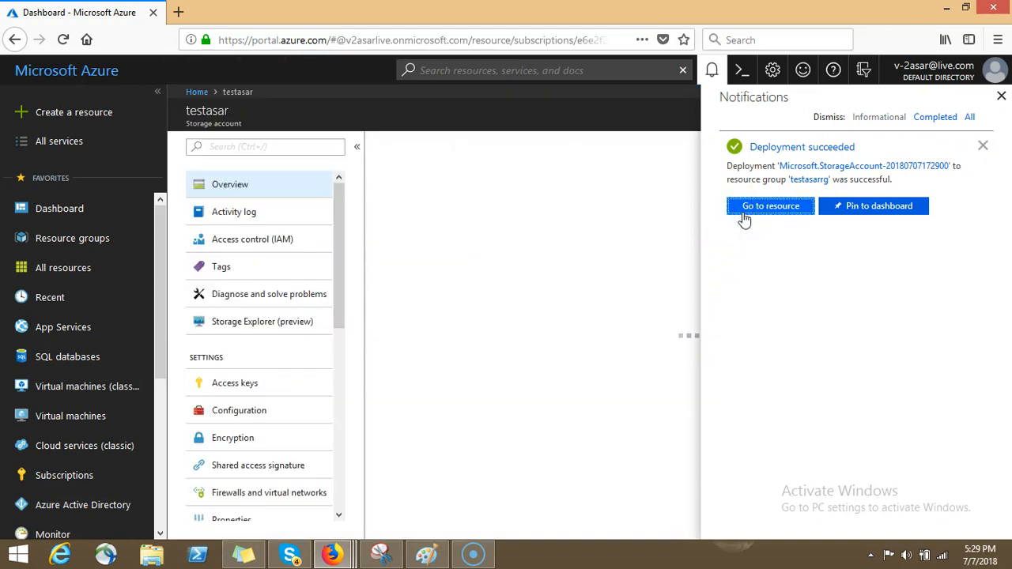
pyautogui.click(712, 70)
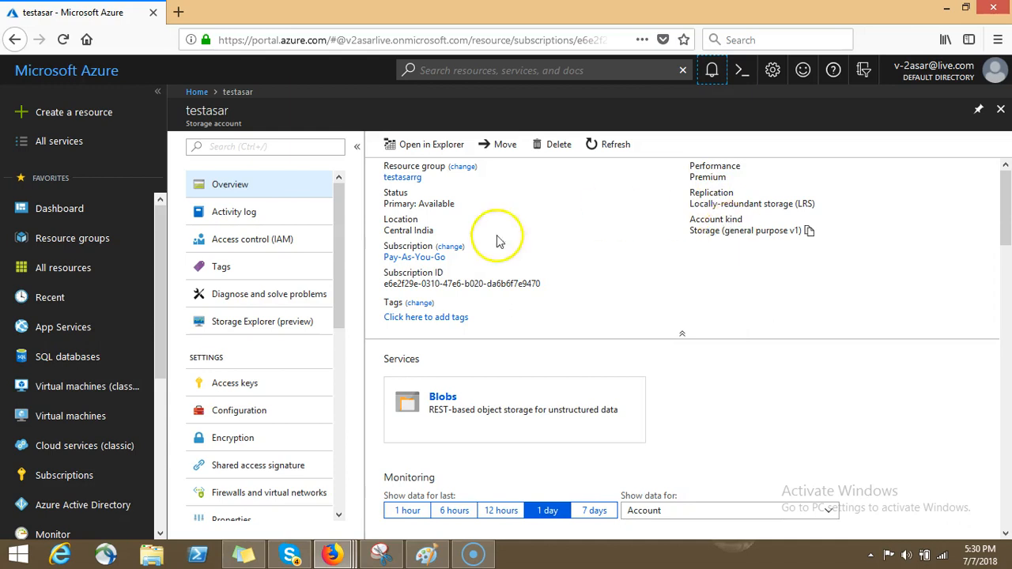
# Step: Review the account kind and available services of testasar, and open its Blobs service to view the containers list
pyautogui.moveTo(343, 244)
pyautogui.mouseDown()
pyautogui.moveTo(352, 439)
pyautogui.moveTo(357, 212)
pyautogui.moveTo(342, 225)
pyautogui.moveTo(346, 472)
pyautogui.mouseUp()
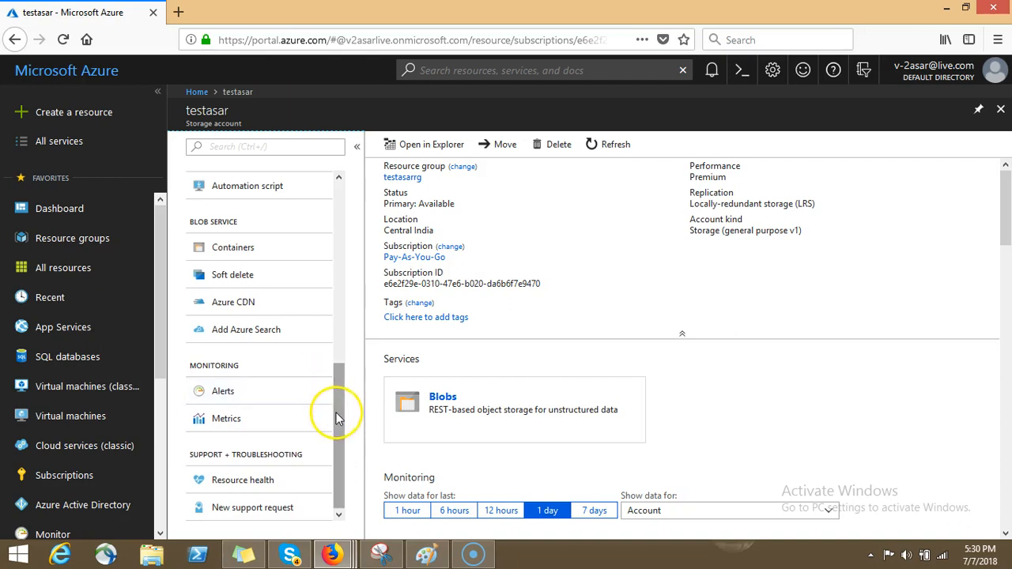
pyautogui.click(470, 429)
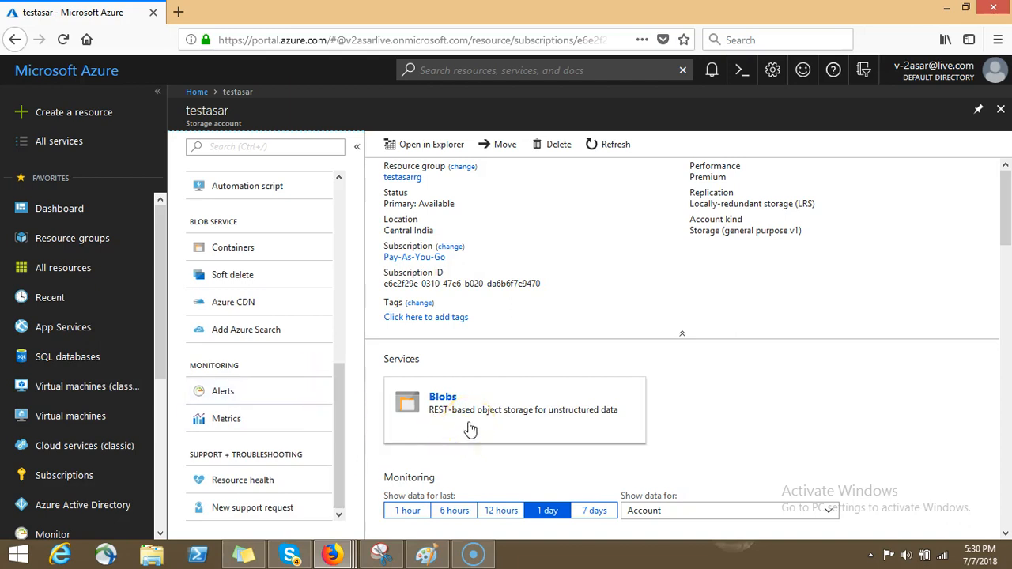
pyautogui.doubleClick(733, 232)
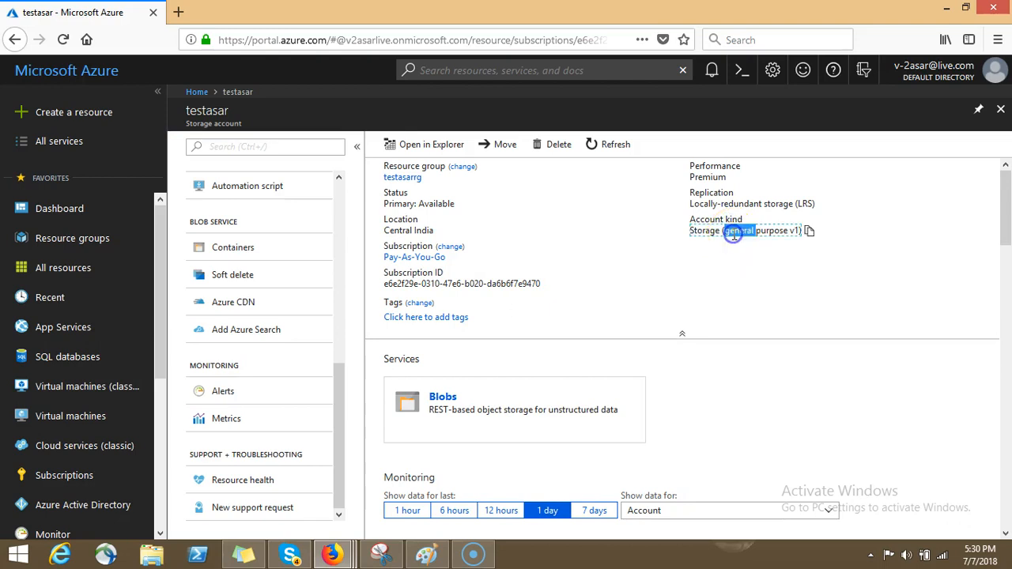
pyautogui.click(528, 425)
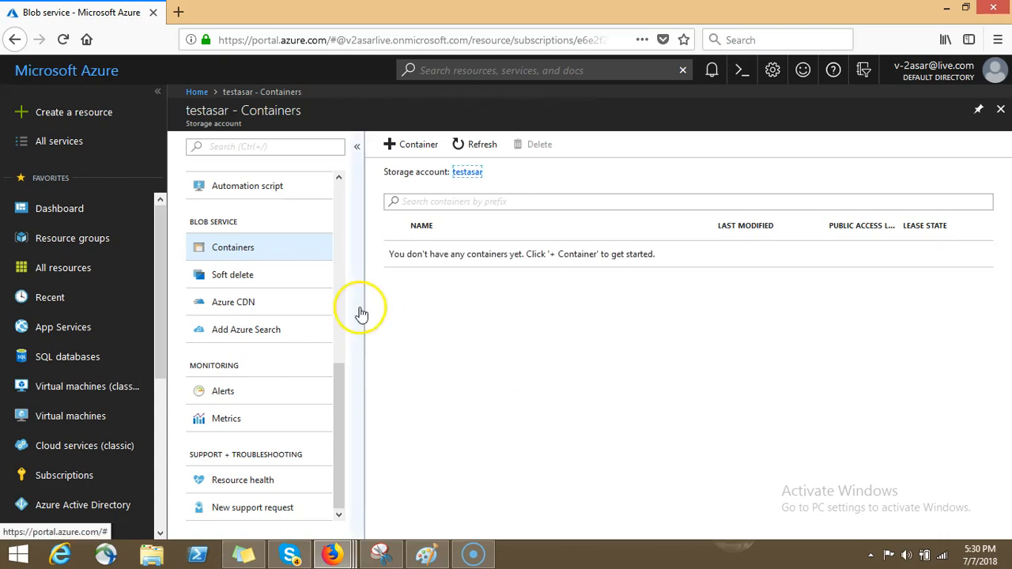
pyautogui.click(334, 439)
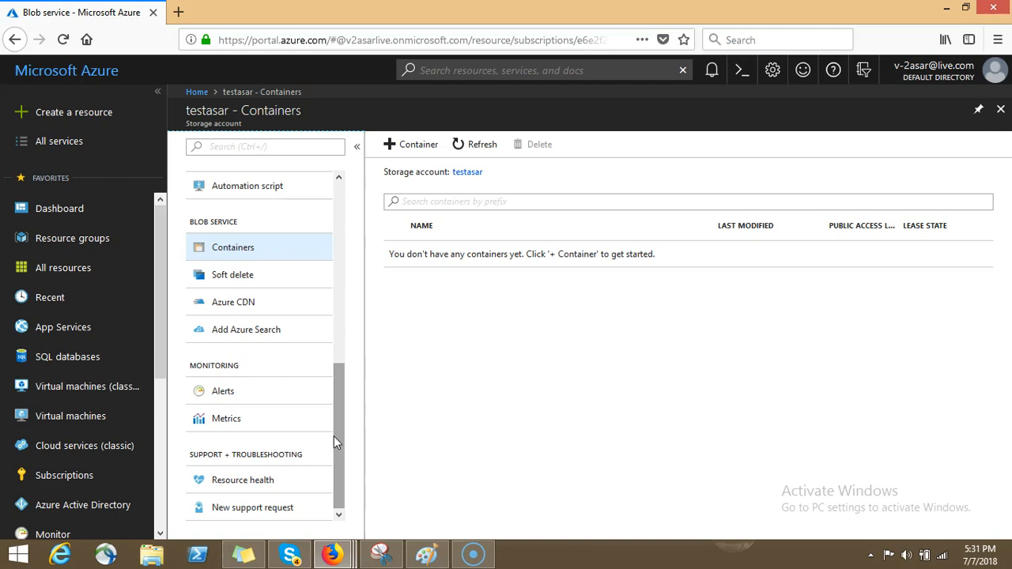
pyautogui.moveTo(333, 435); pyautogui.dragTo(344, 181)
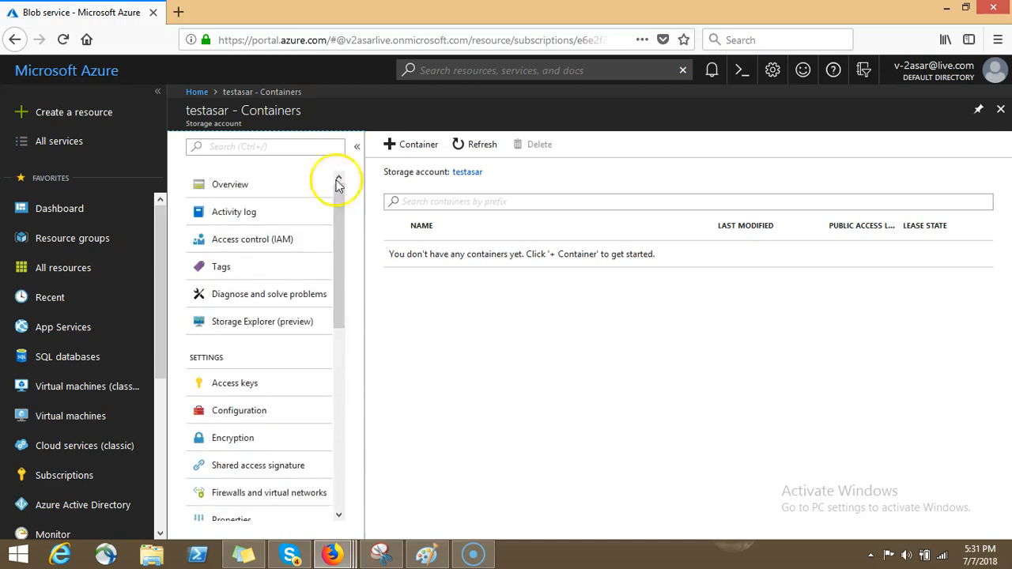